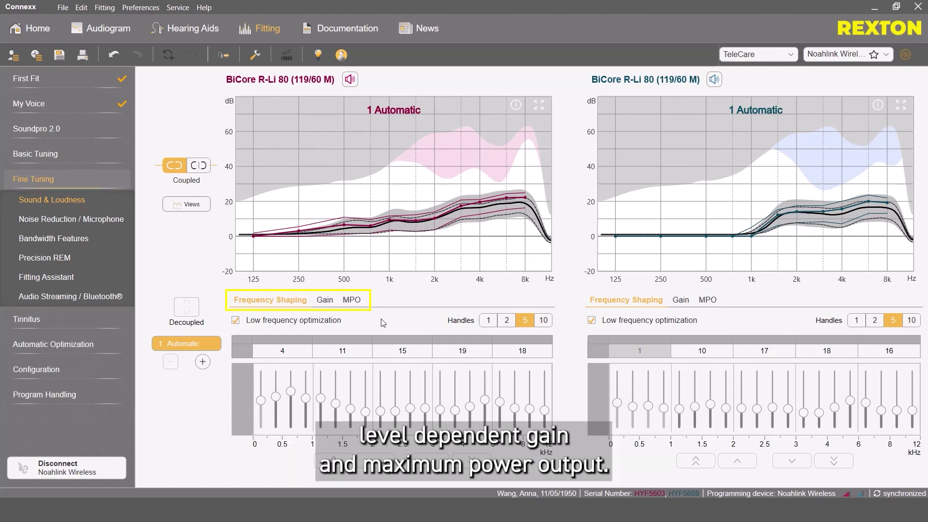
Use 10 shaping handles and raise the grouped 2.5–4 kHz channels to 15, 19 and 20, both ears.
click(547, 322)
drag(394, 386, 453, 399)
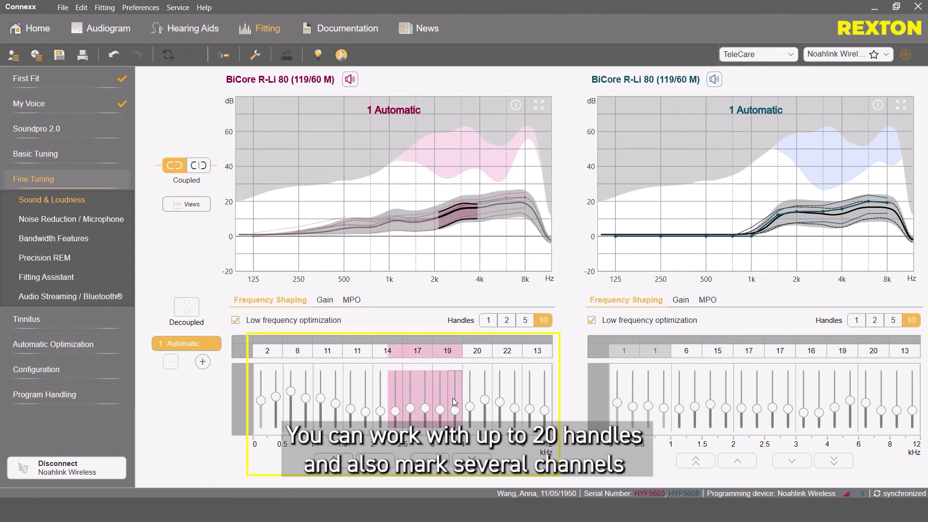
click(438, 465)
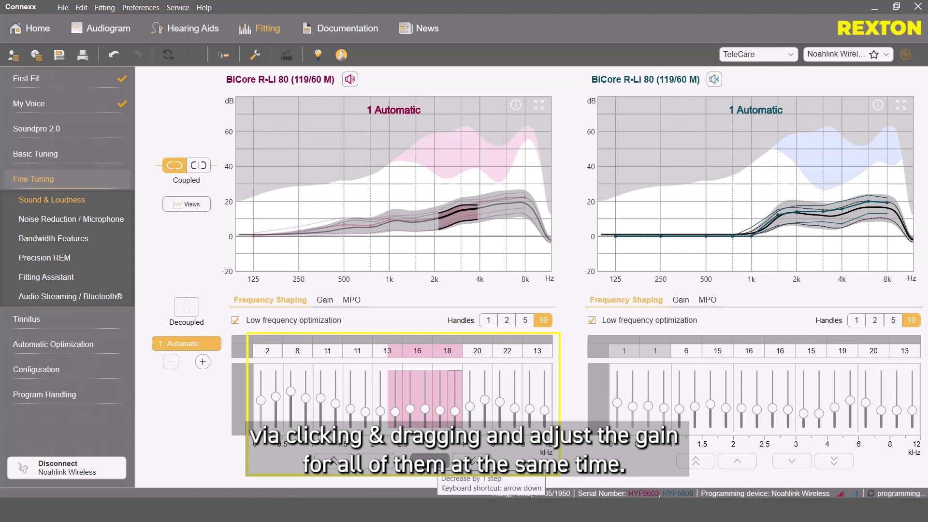
click(338, 465)
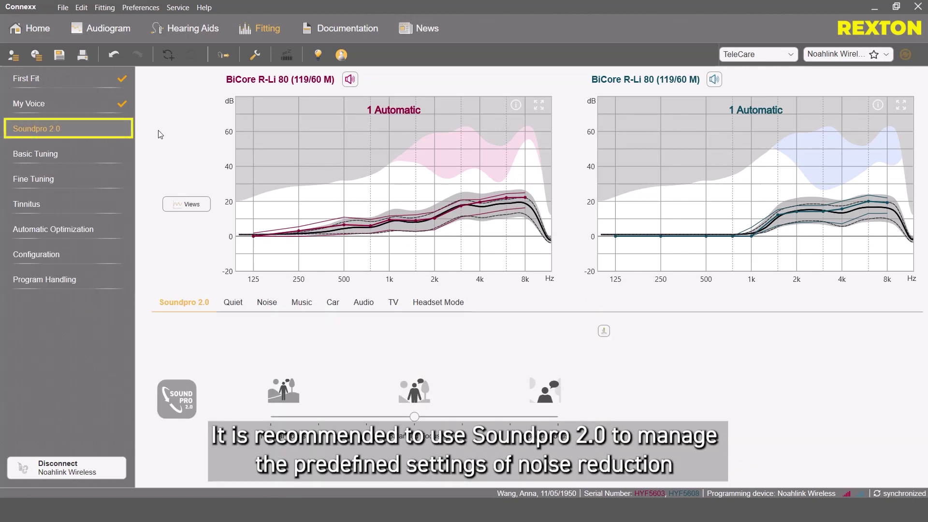
Try other Soundpro 2.0 slider positions, then leave the slider at its middle setting.
click(462, 422)
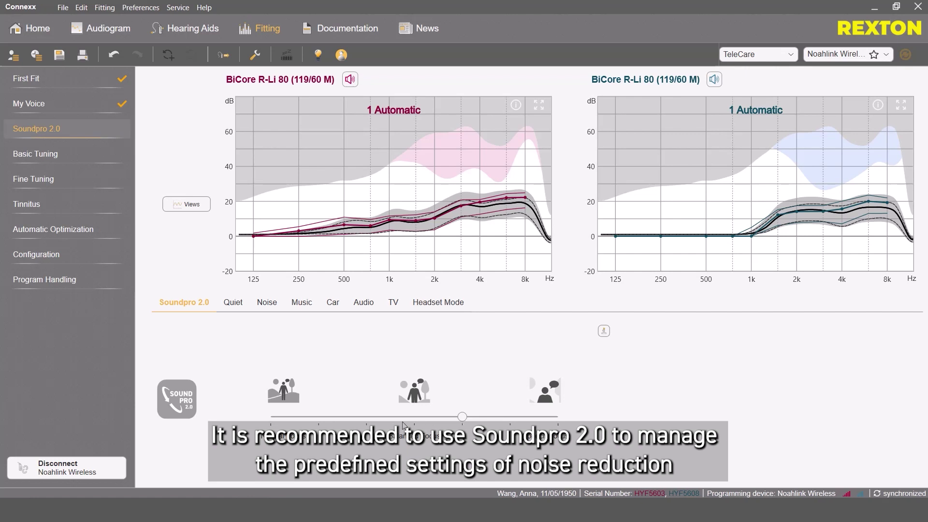
click(368, 418)
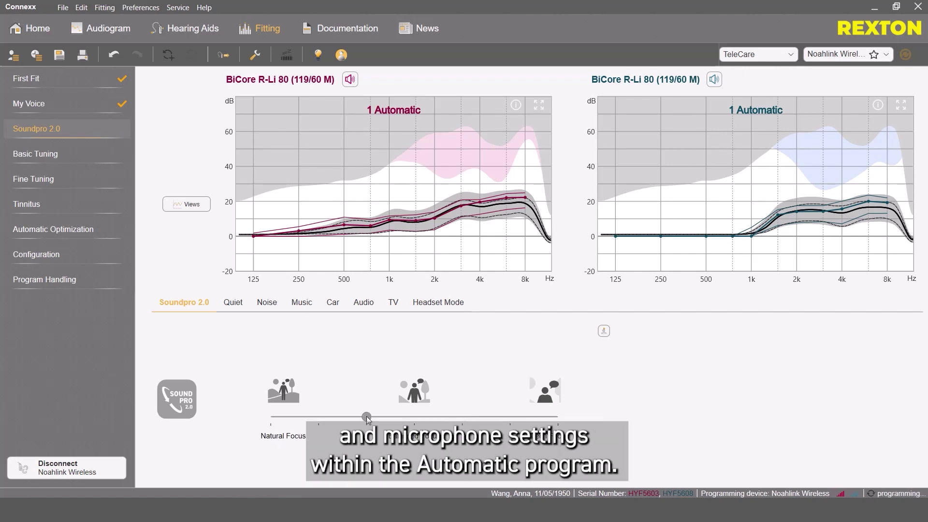
click(414, 417)
click(47, 179)
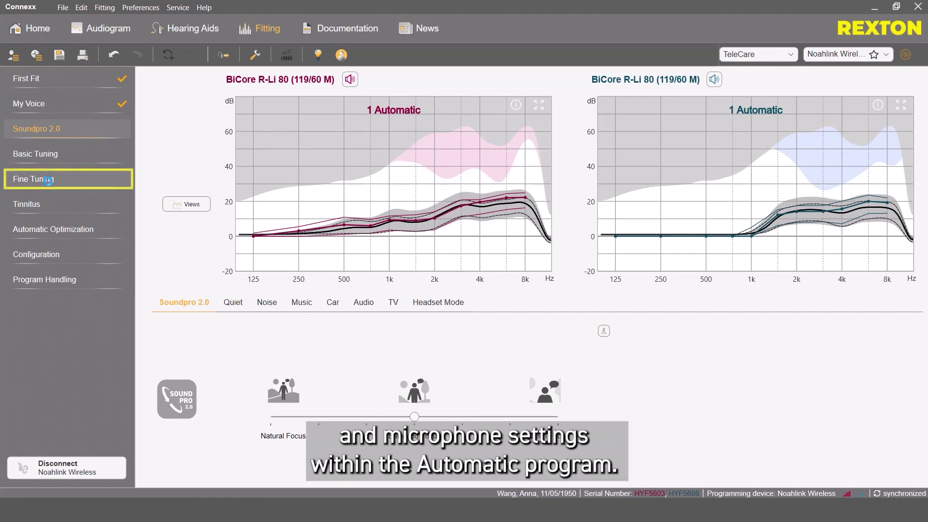
Disable Automatic Noise Reduction, set Noise Management and Wind Noise Cancellation to Max, and disable AutoEcho Reducer.
click(56, 219)
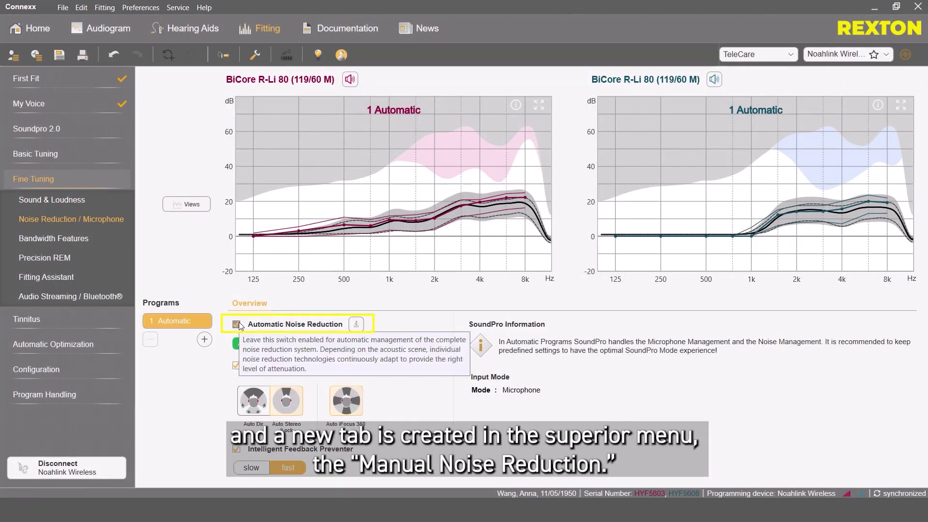
click(237, 324)
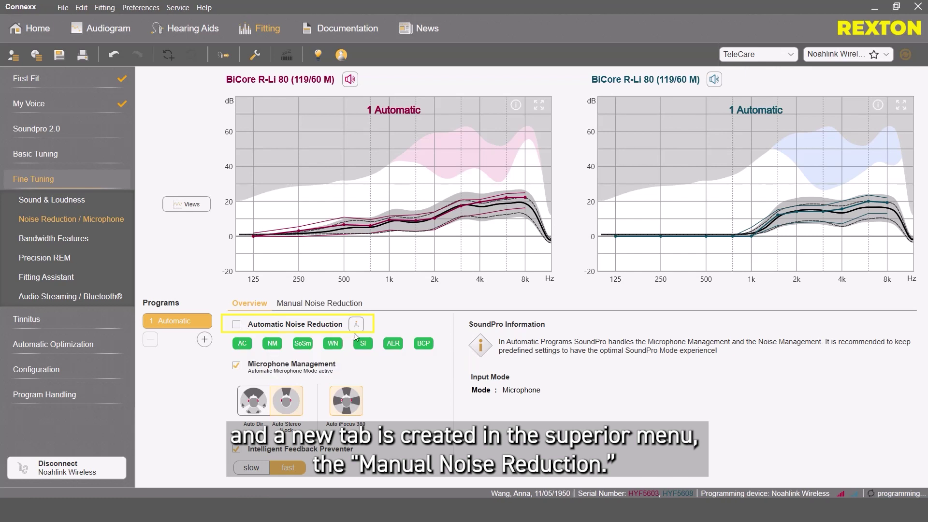
click(355, 304)
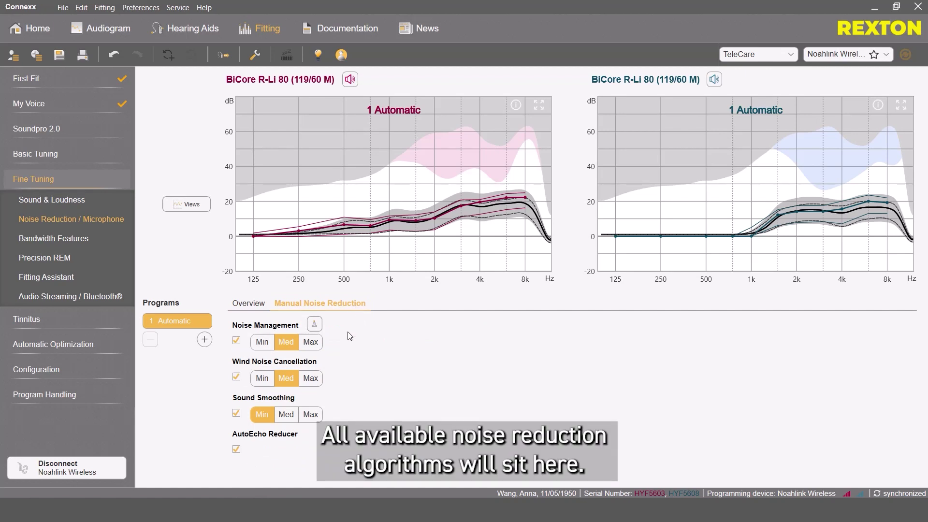
click(315, 342)
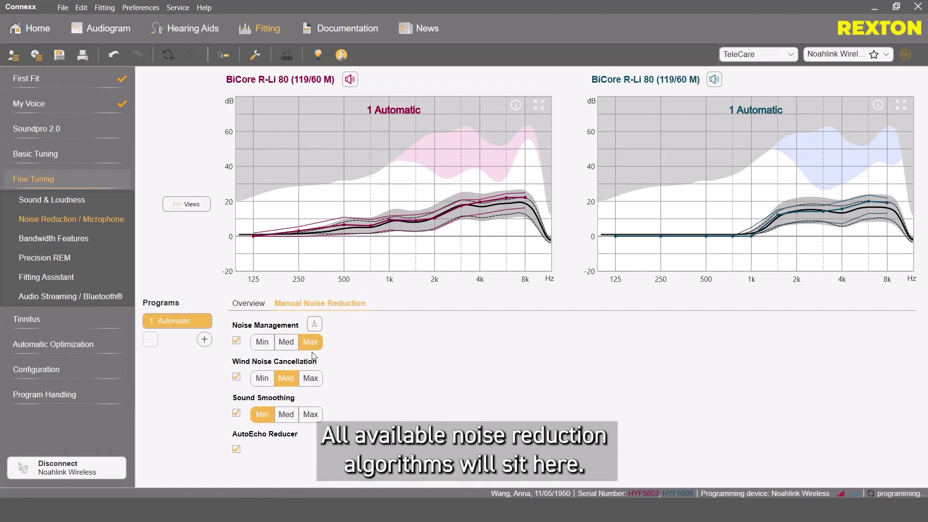
click(307, 380)
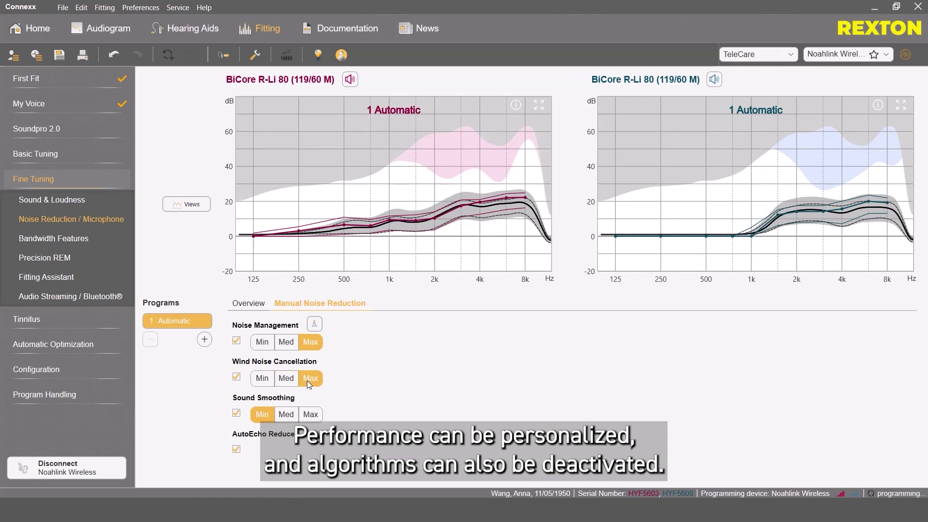
click(237, 450)
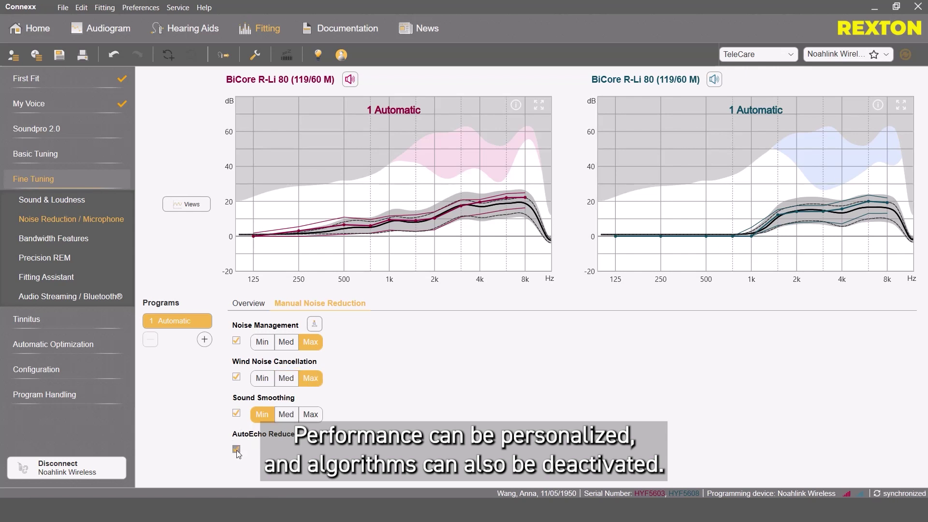
click(248, 303)
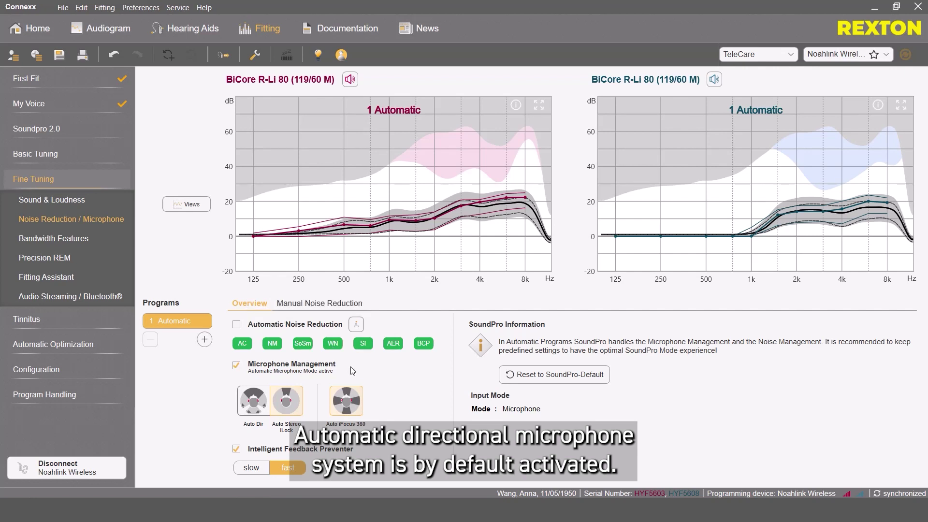
Turn off Microphone Management for manual iOmni mode and reset to SoundPro defaults.
click(236, 365)
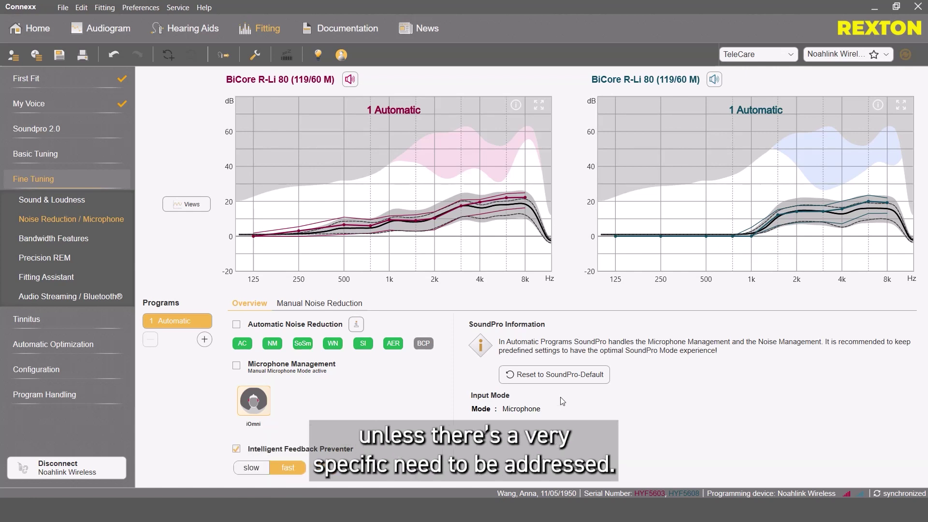
click(558, 379)
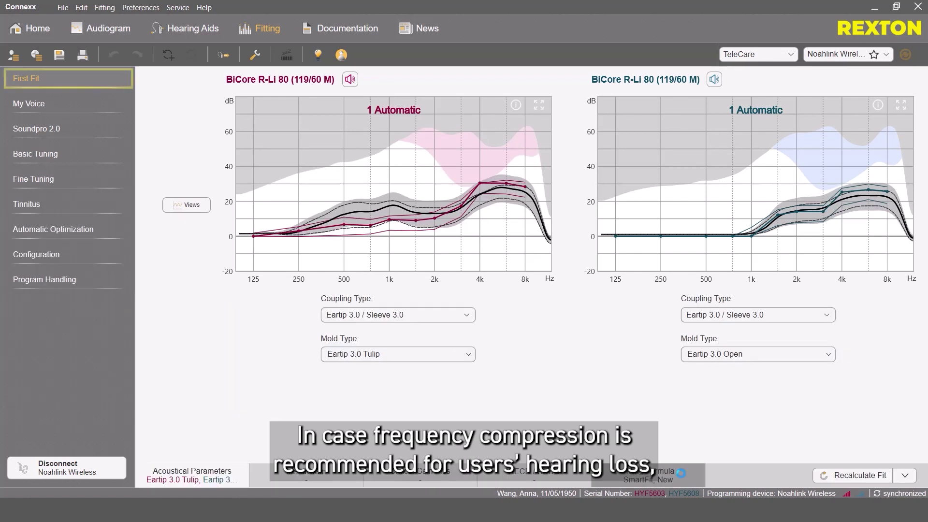
Recalculate the first fit with experience level Experienced, overwriting the existing fine tuning.
click(648, 475)
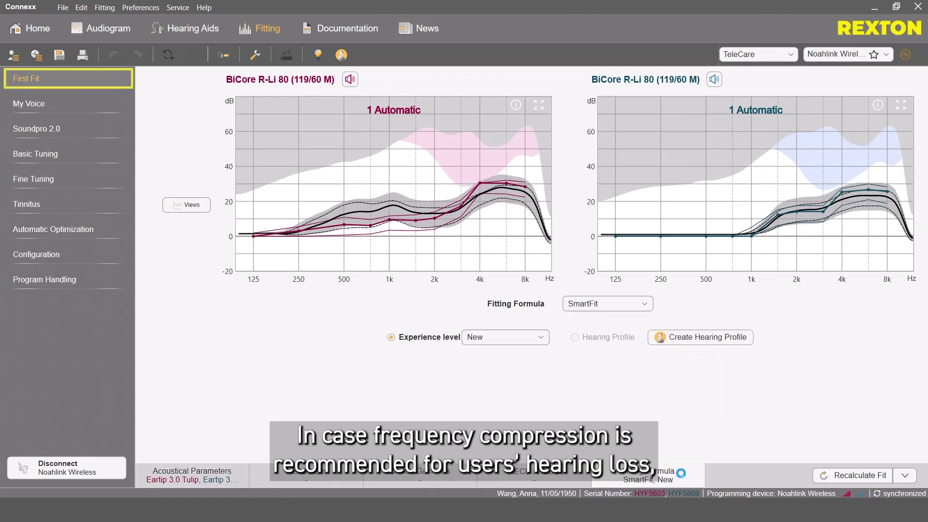
click(532, 342)
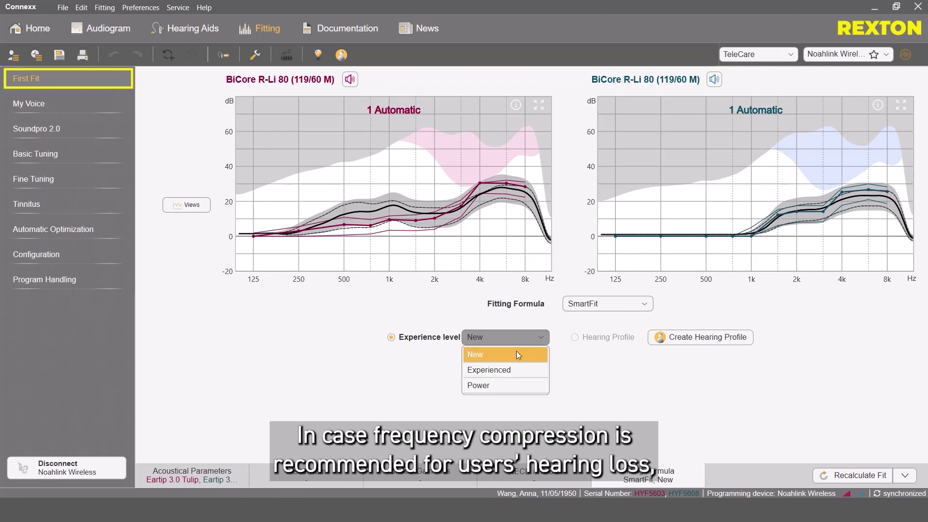
click(495, 372)
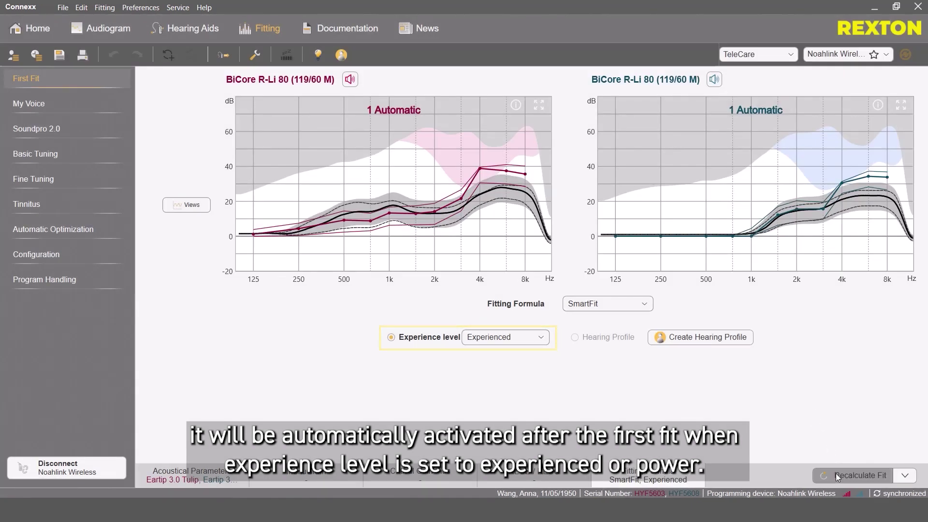
click(837, 475)
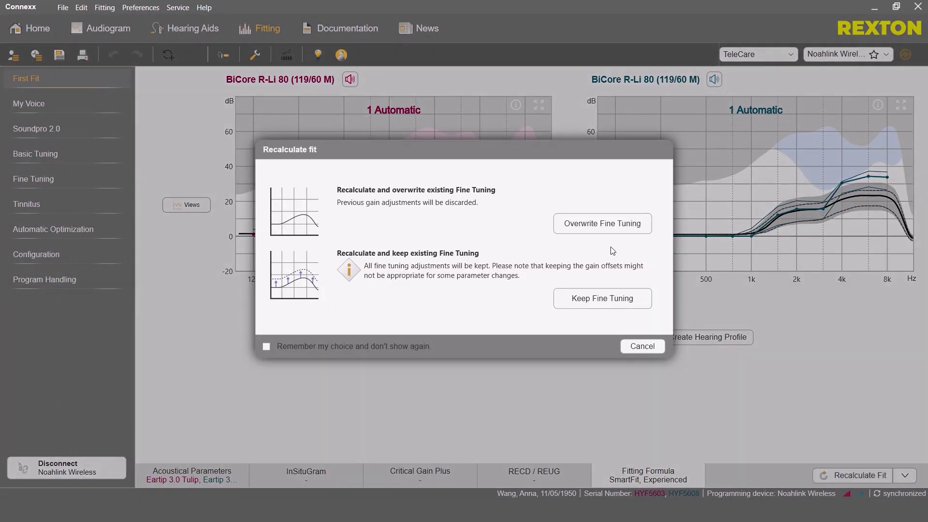
click(608, 227)
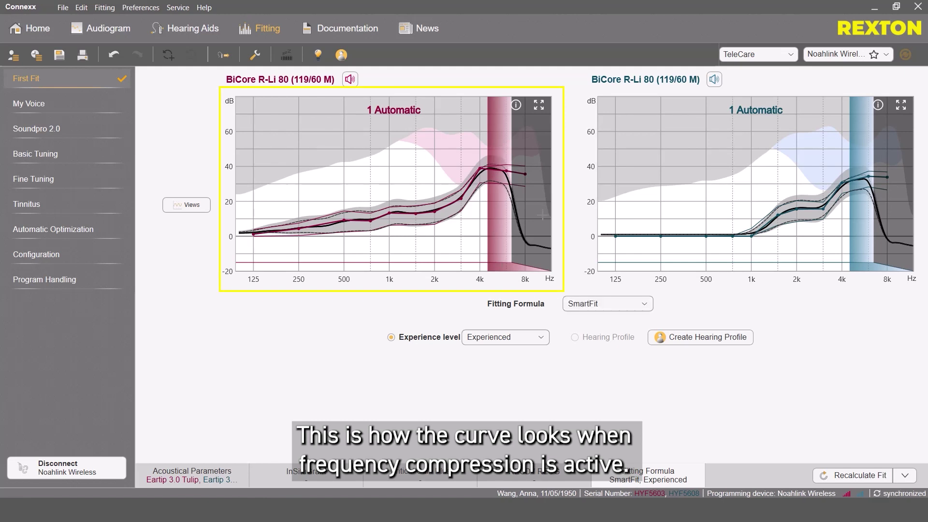
click(45, 179)
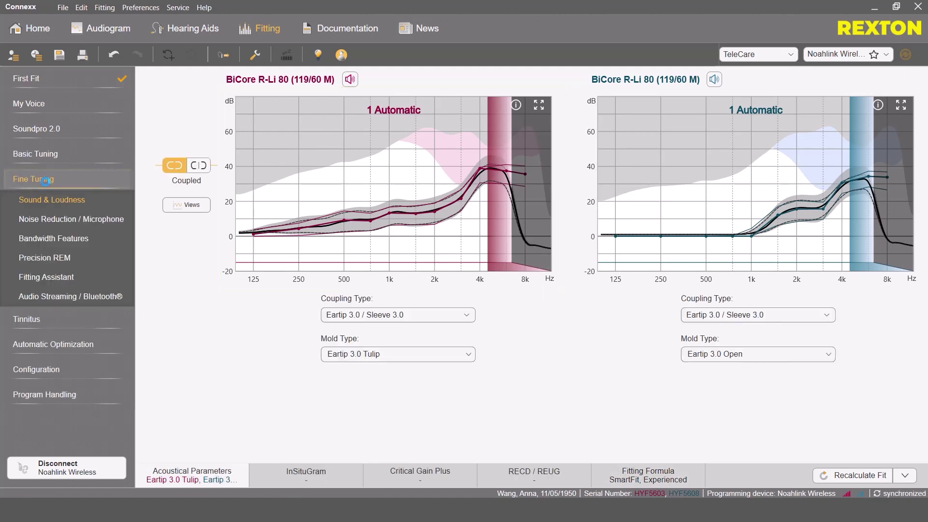
Move through the Bandwidth Features and Precision REM pages to reach the Fitting Assistant.
click(58, 239)
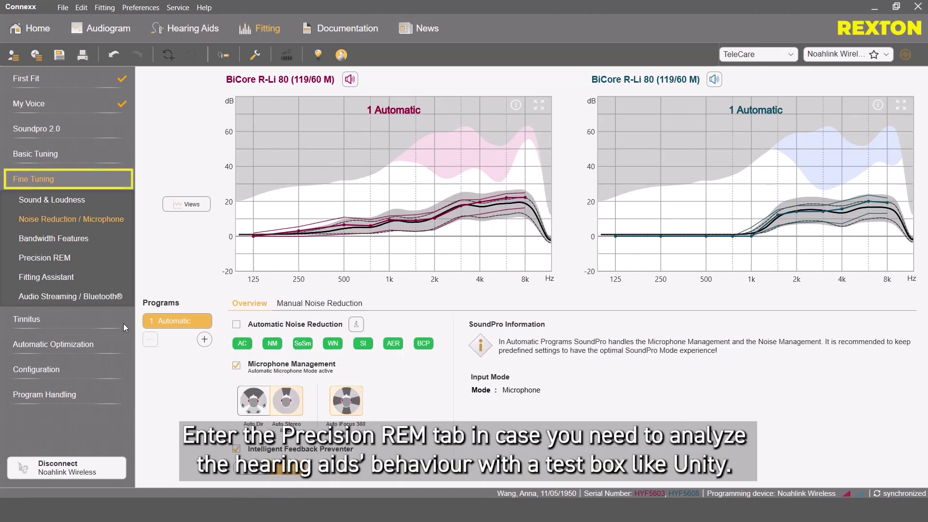
click(68, 258)
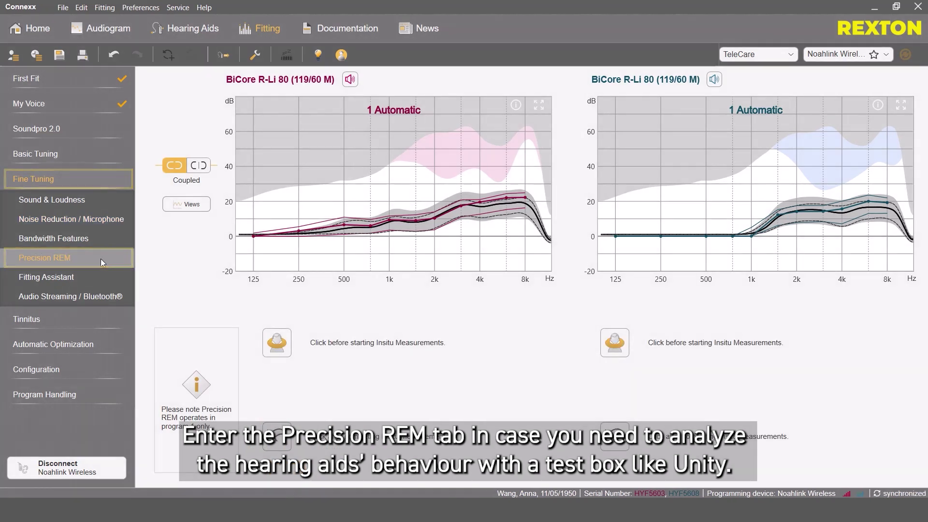
click(78, 278)
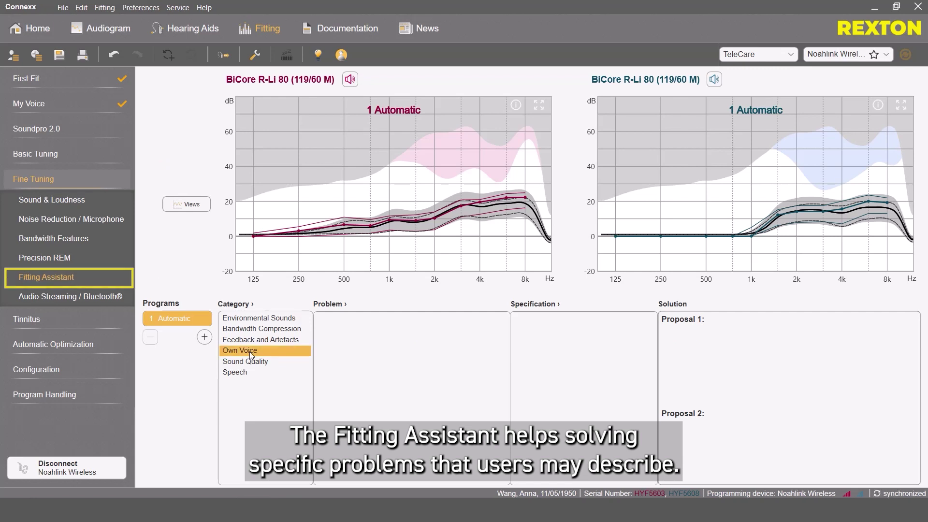
Apply Proposal 1 binaurally for Sound Quality, is unnatural, too much bass, then undo it.
click(244, 363)
click(366, 363)
click(563, 318)
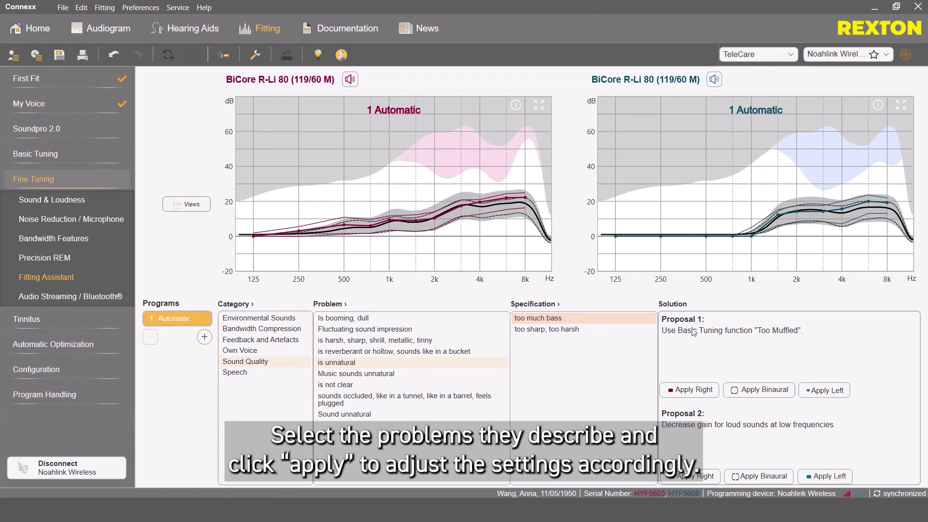
click(754, 391)
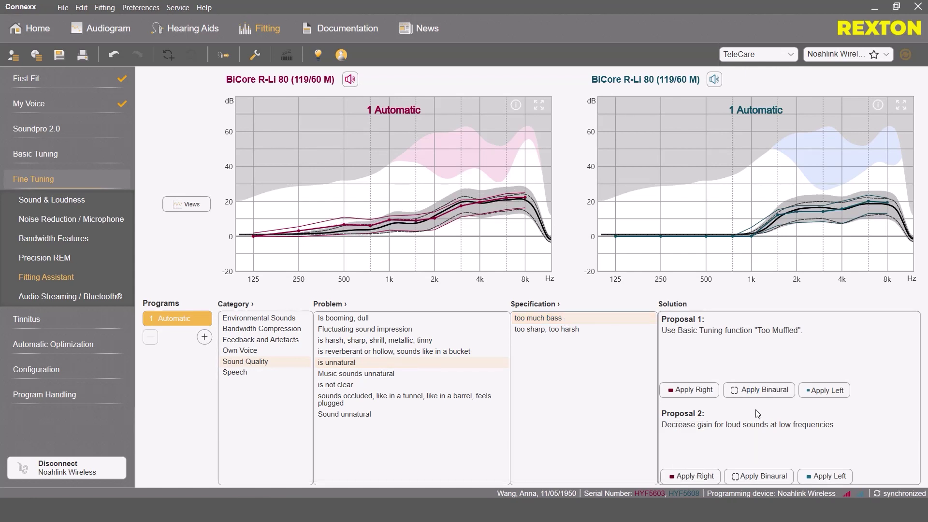
click(114, 59)
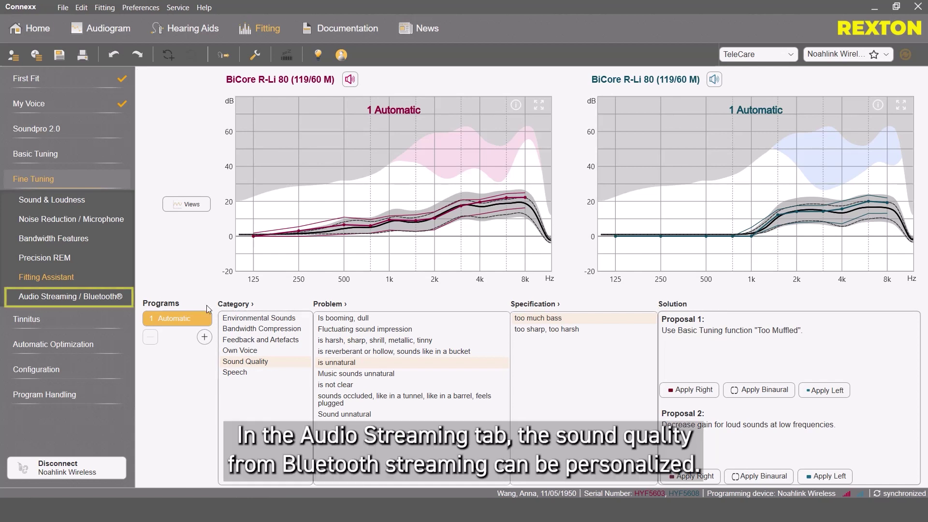
Lower the Audio Streaming / Bluetooth microphone level from 70% to 55%.
click(96, 296)
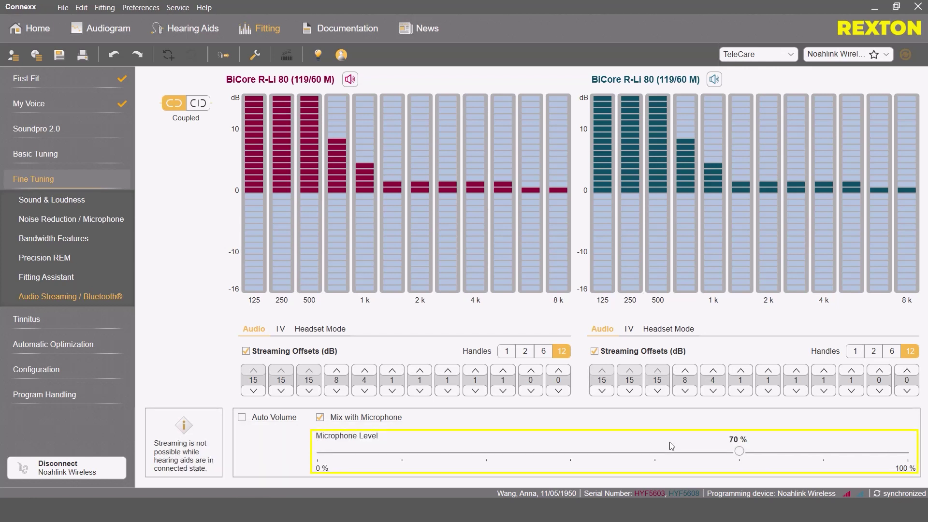
click(655, 455)
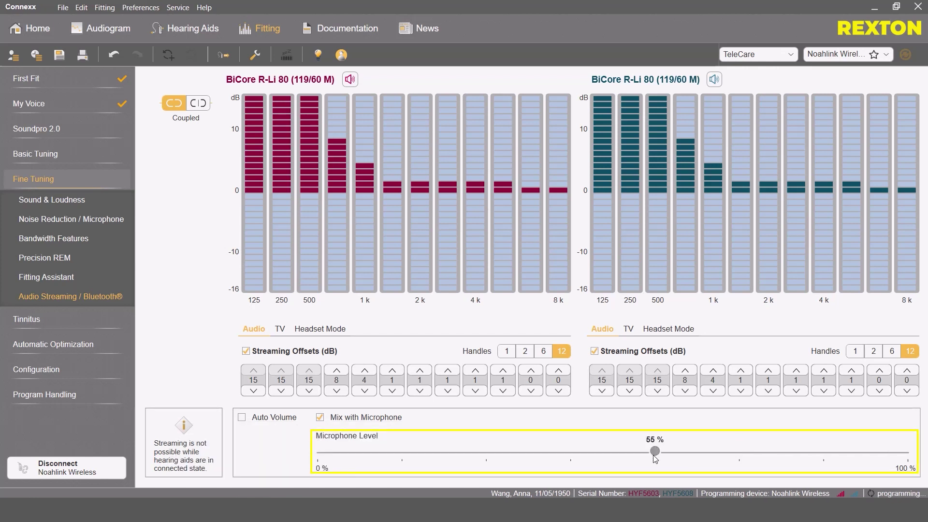